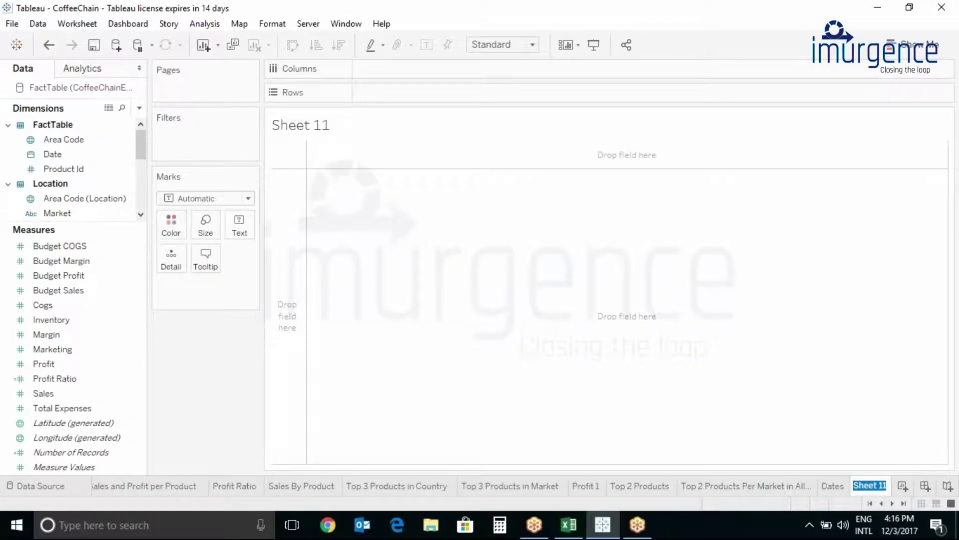
{"action": "type", "text": "Sales "}
{"action": "type", "text": "and Pro"}
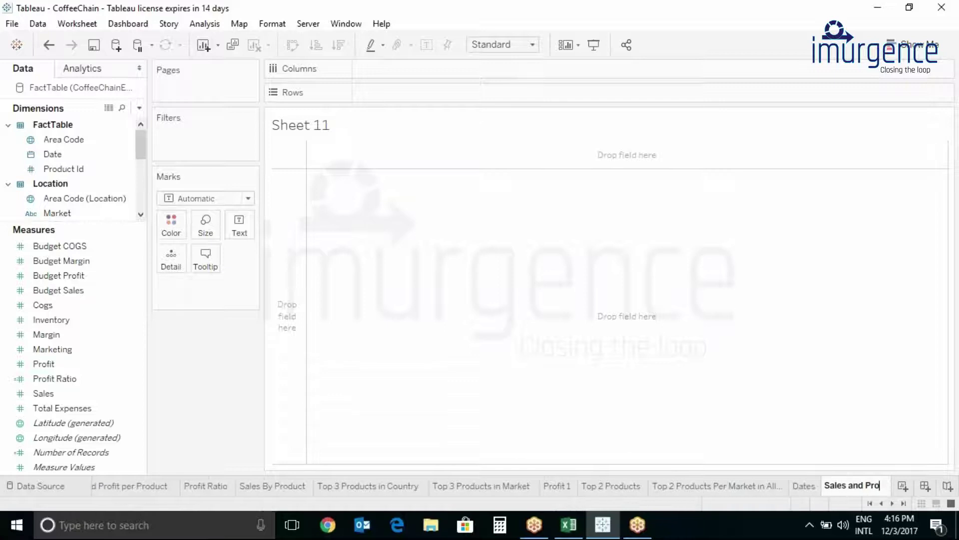
{"action": "type", "text": "fit O"}
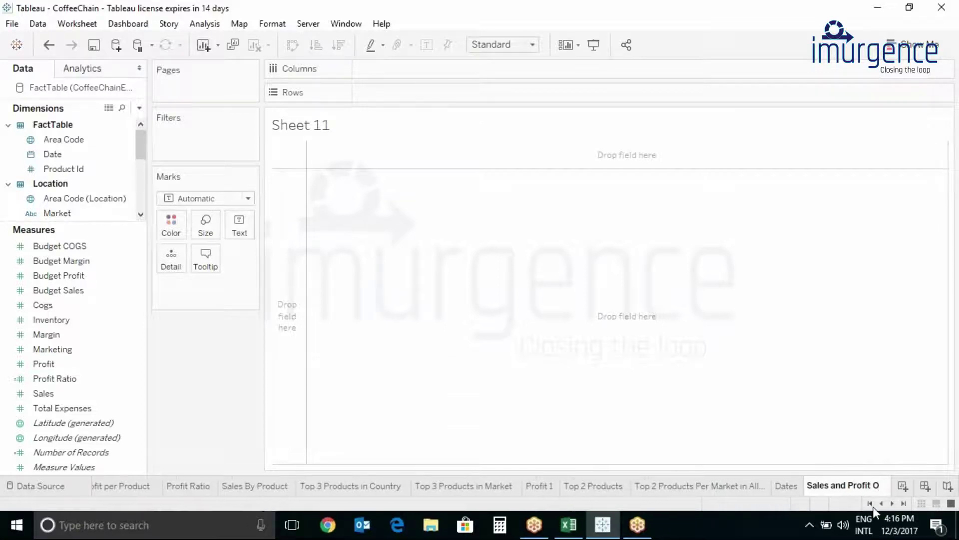
{"action": "type", "text": "vet "}
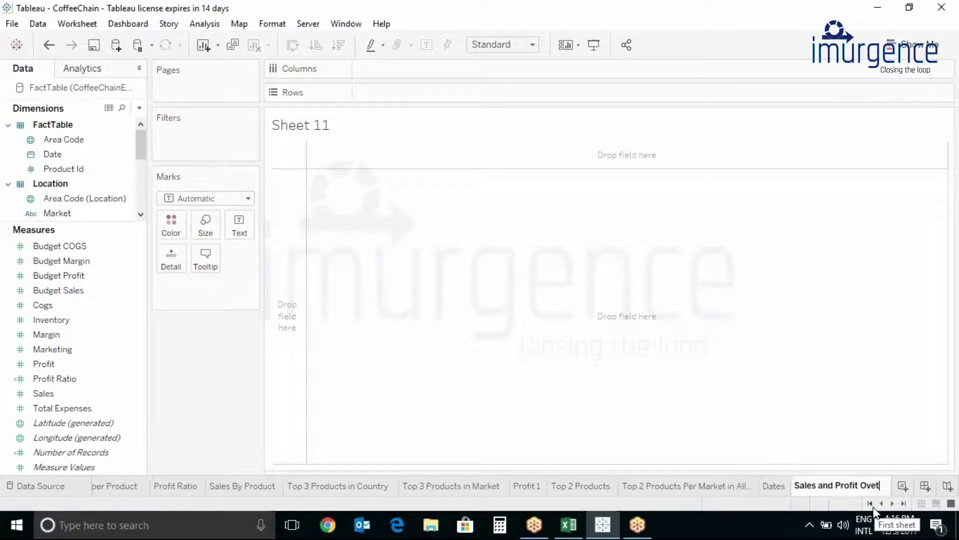
{"action": "type", "text": "Tim"}
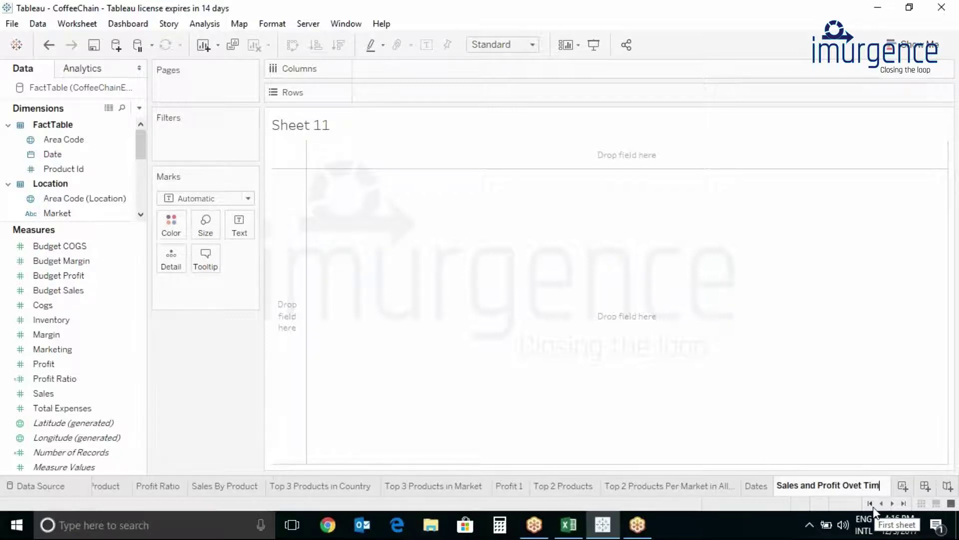
{"action": "type", "text": "e"}
Fix the typo and confirm the sheet name 'Sales and Profit Over Time'
{"action": "key", "text": "Left"}
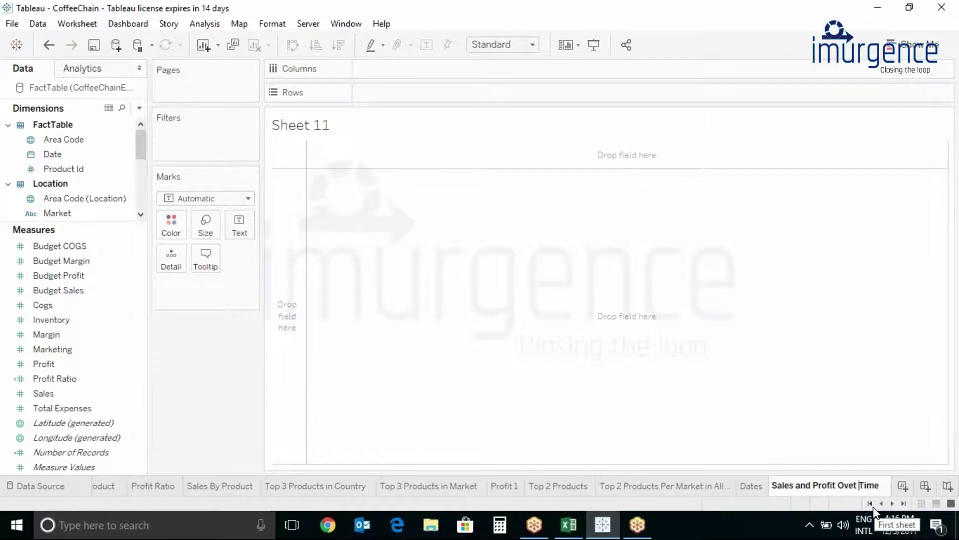
{"action": "key", "text": "Left"}
{"action": "key", "text": "Left"}
{"action": "key", "text": "BackSpace"}
{"action": "type", "text": "r"}
{"action": "key", "text": "Return"}
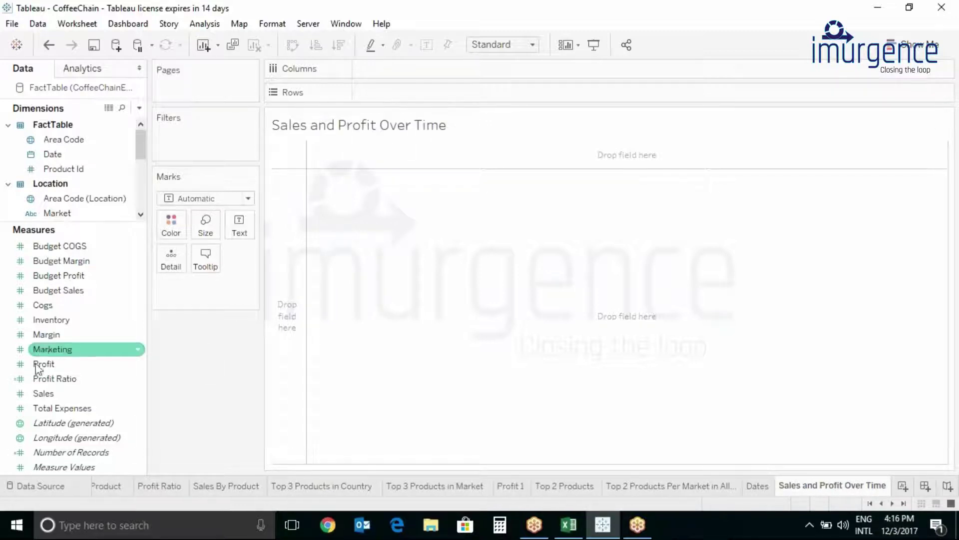
Plot Profit in Rows against Date in Columns, shown by month
{"action": "left_click_drag", "start_coordinate": [45, 366], "coordinate": [390, 93]}
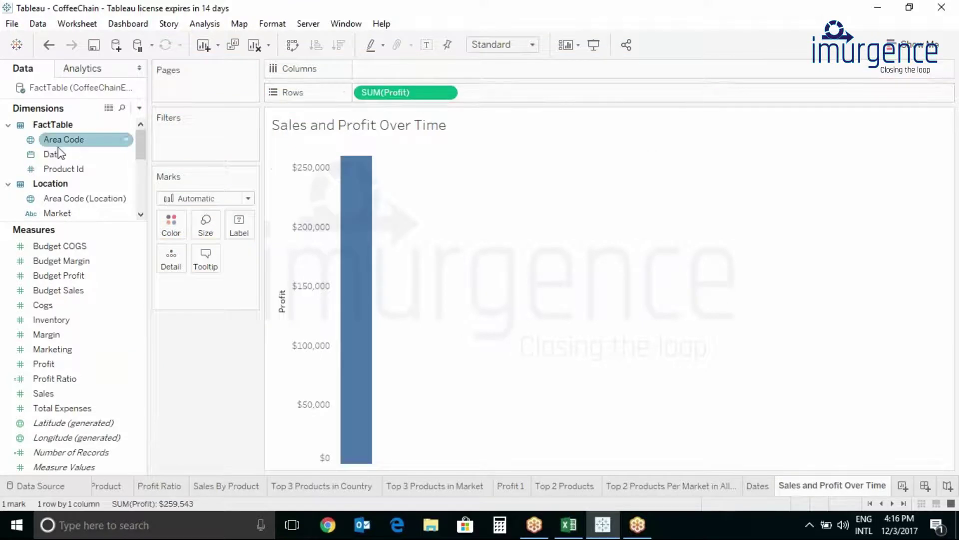
{"action": "left_click_drag", "start_coordinate": [53, 154], "coordinate": [379, 68]}
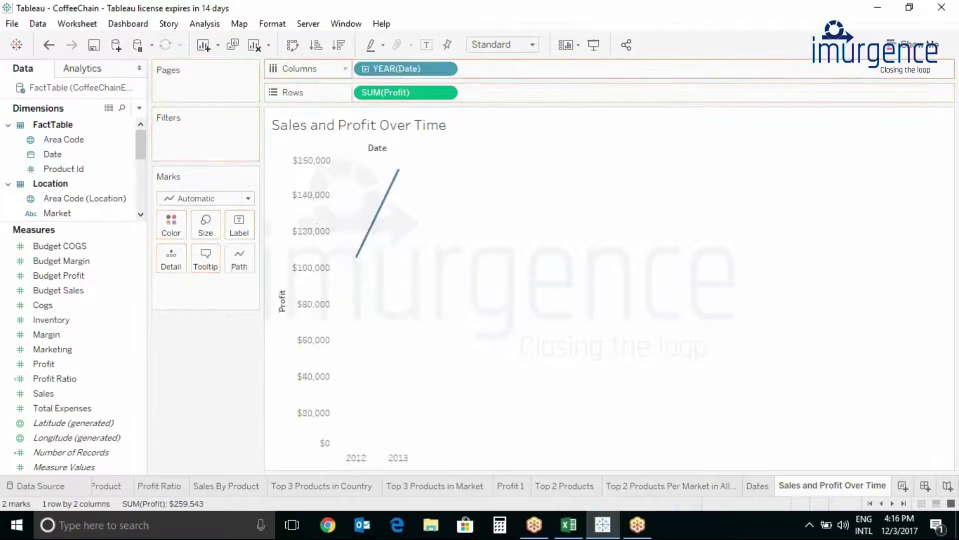
{"action": "right_click", "coordinate": [382, 66]}
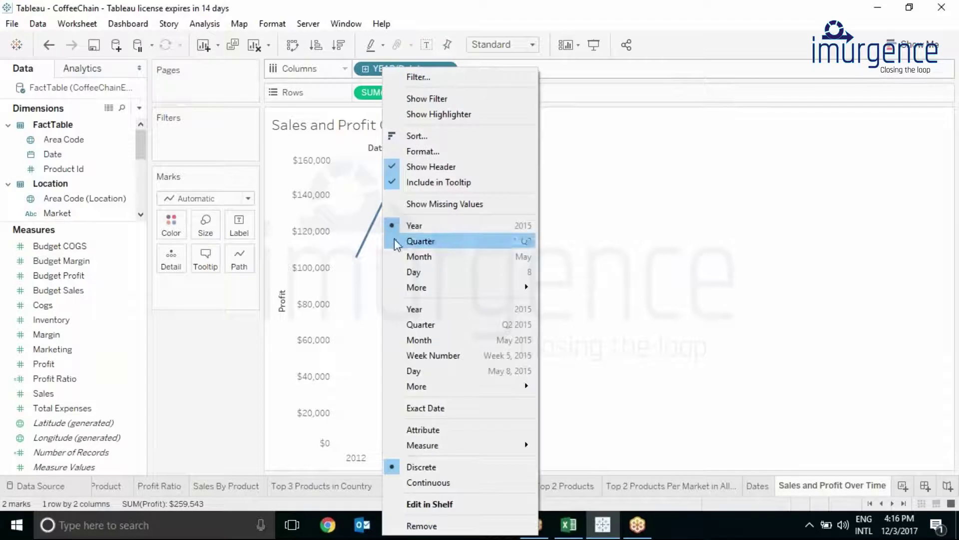
{"action": "left_click", "coordinate": [419, 346]}
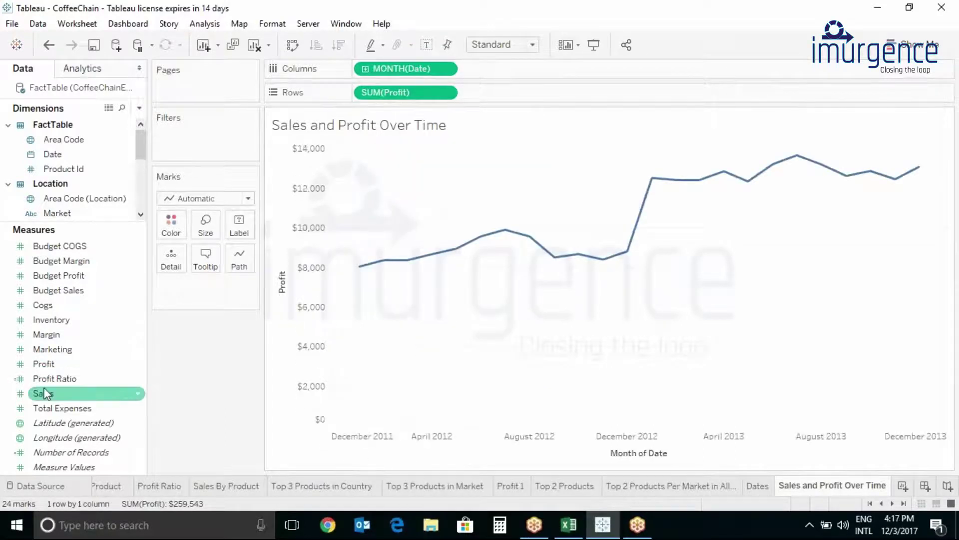
Add Sales onto the Profit axis so both measures share one Value axis
{"action": "left_click_drag", "start_coordinate": [44, 393], "coordinate": [286, 261]}
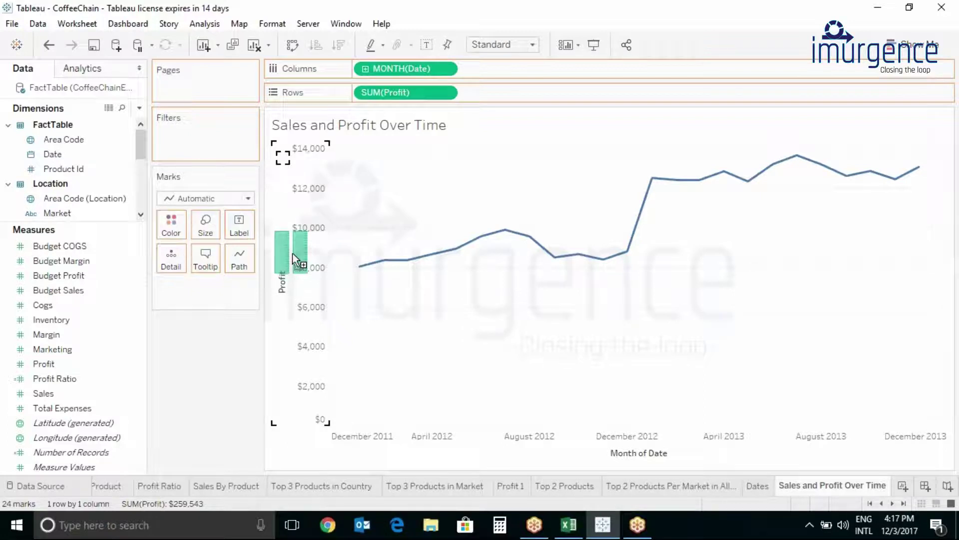
{"action": "left_click_drag", "start_coordinate": [297, 260], "coordinate": [297, 260]}
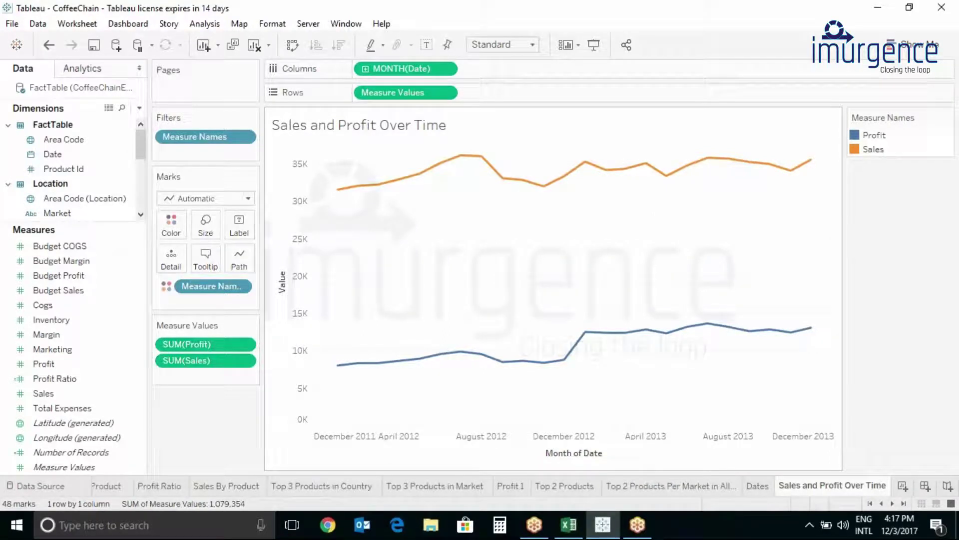
{"action": "key", "text": "ctrl+z"}
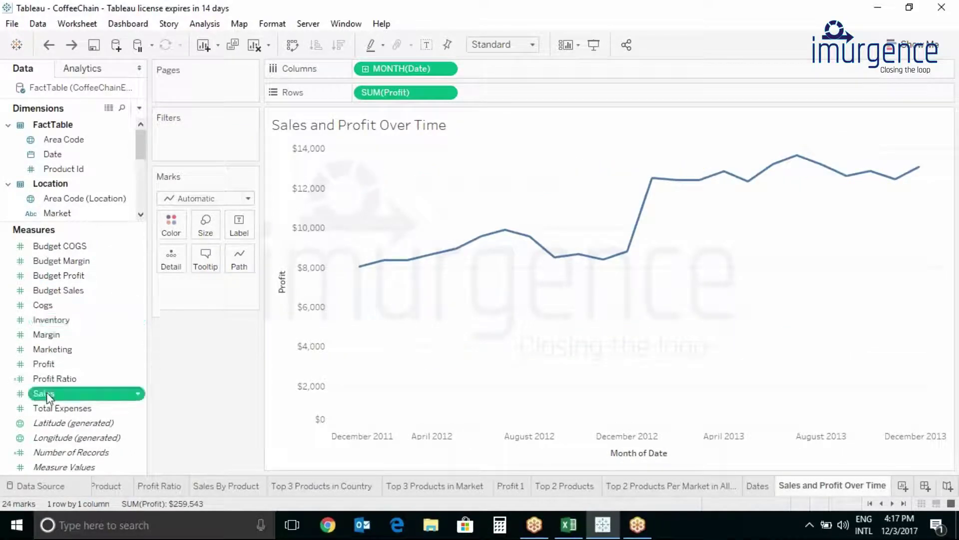
{"action": "mouse_move", "coordinate": [46, 392]}
{"action": "left_mouse_down"}
{"action": "mouse_move", "coordinate": [221, 328]}
{"action": "mouse_move", "coordinate": [287, 277]}
{"action": "left_mouse_up"}
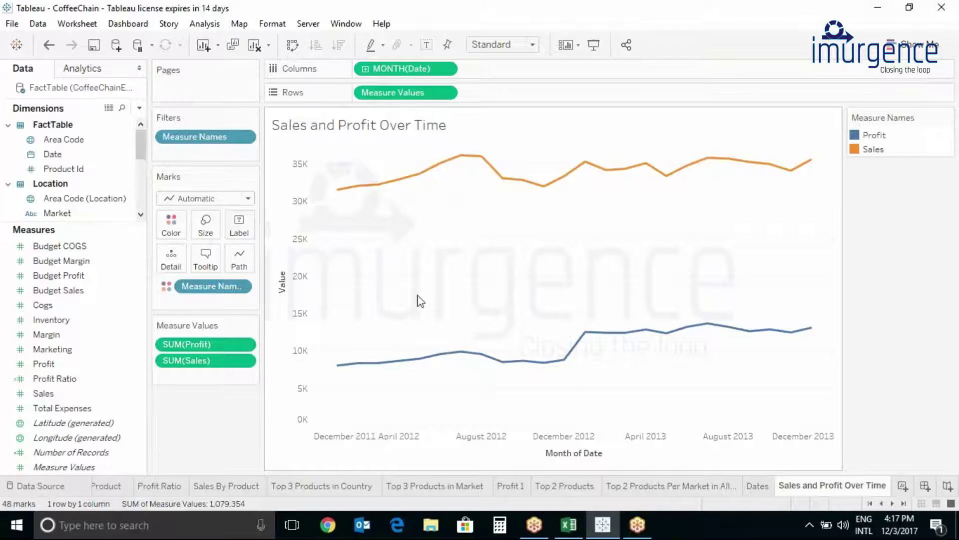
In Edit Colors, make the Sales line green and the Profit line brown
{"action": "left_click", "coordinate": [169, 233]}
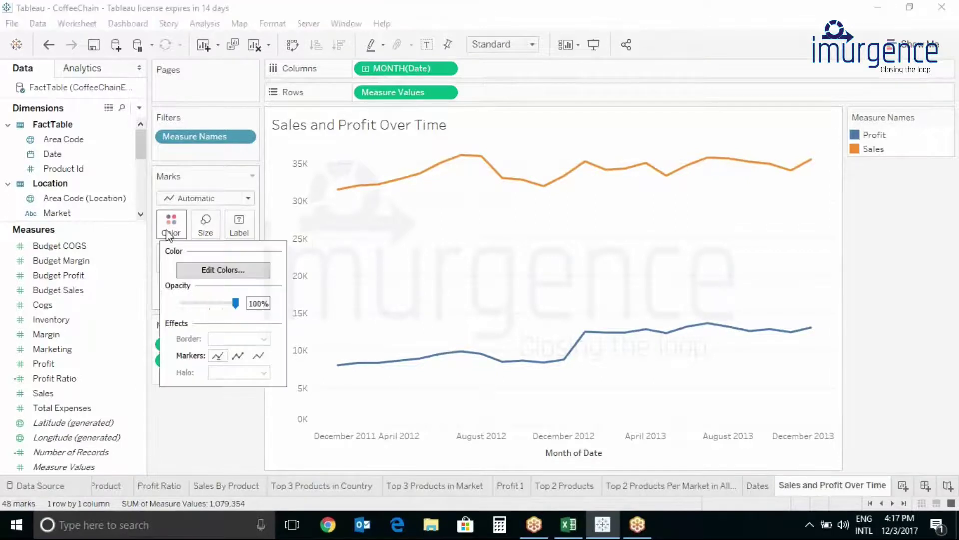
{"action": "left_click", "coordinate": [185, 429]}
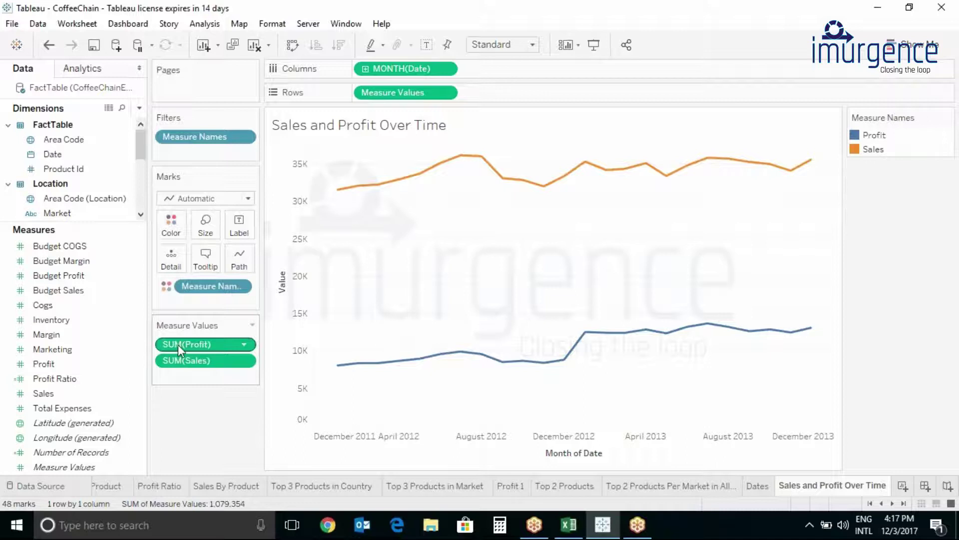
{"action": "left_click", "coordinate": [171, 228]}
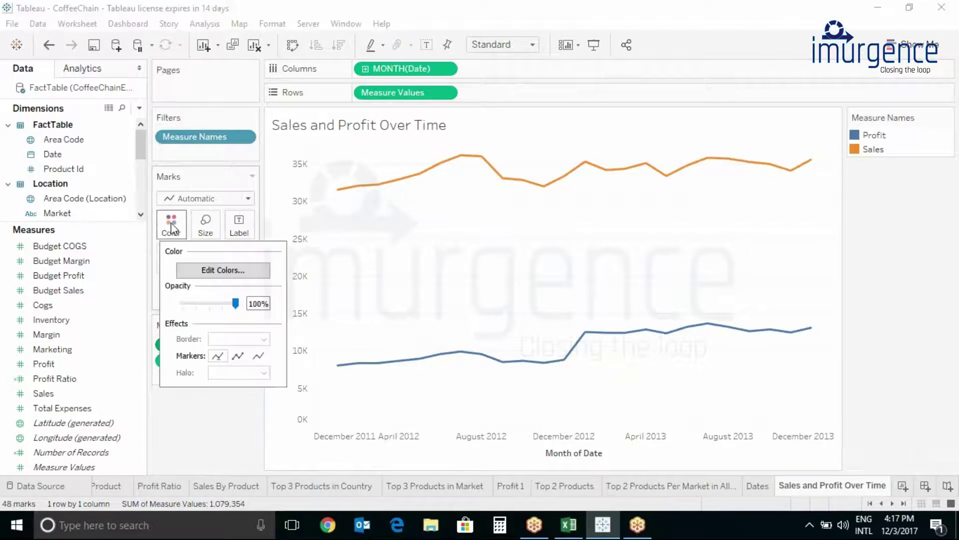
{"action": "left_click", "coordinate": [216, 275]}
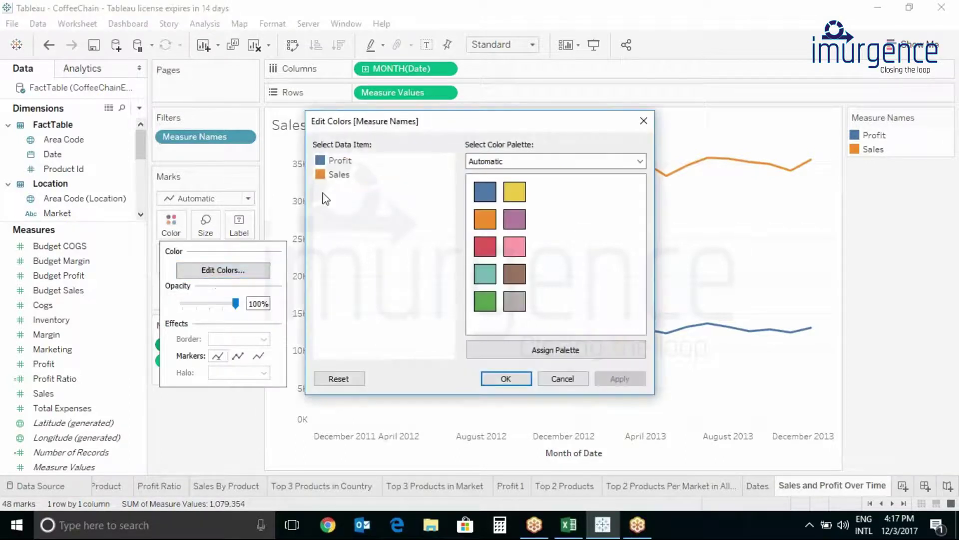
{"action": "left_click", "coordinate": [338, 181]}
{"action": "left_click", "coordinate": [488, 300]}
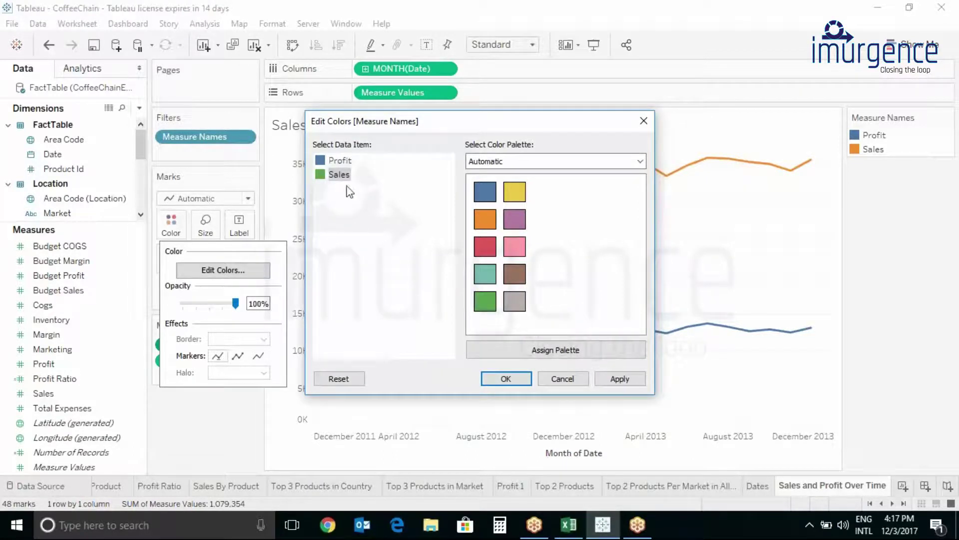
{"action": "left_click", "coordinate": [321, 163]}
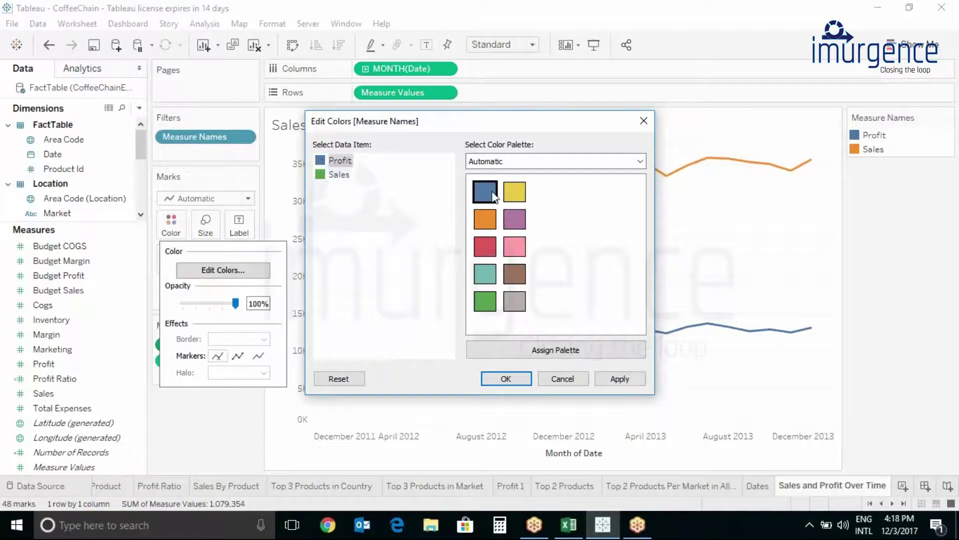
{"action": "left_click", "coordinate": [513, 284]}
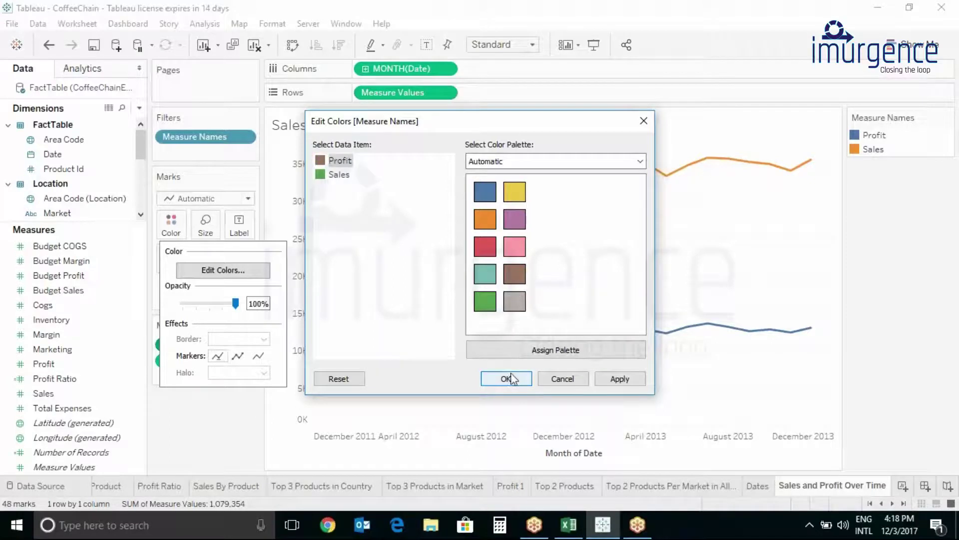
{"action": "left_click", "coordinate": [621, 381]}
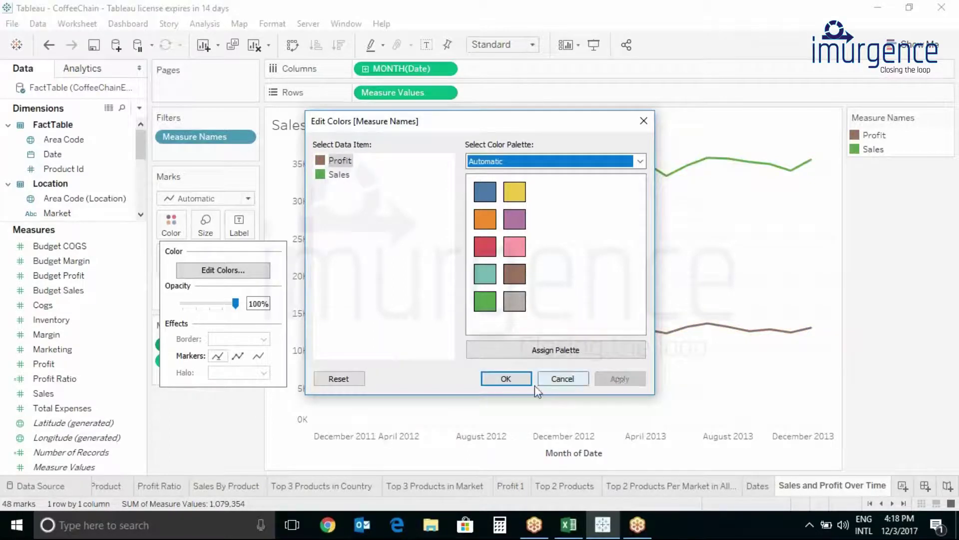
{"action": "left_click", "coordinate": [514, 383]}
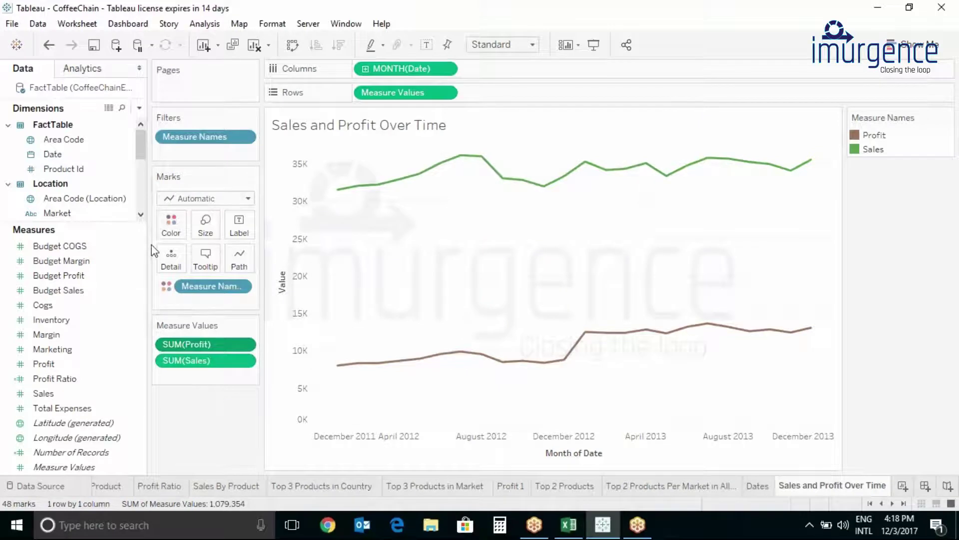
Add Trend Line from the Analytics pane to the Sales and Profit lines
{"action": "left_click", "coordinate": [97, 71]}
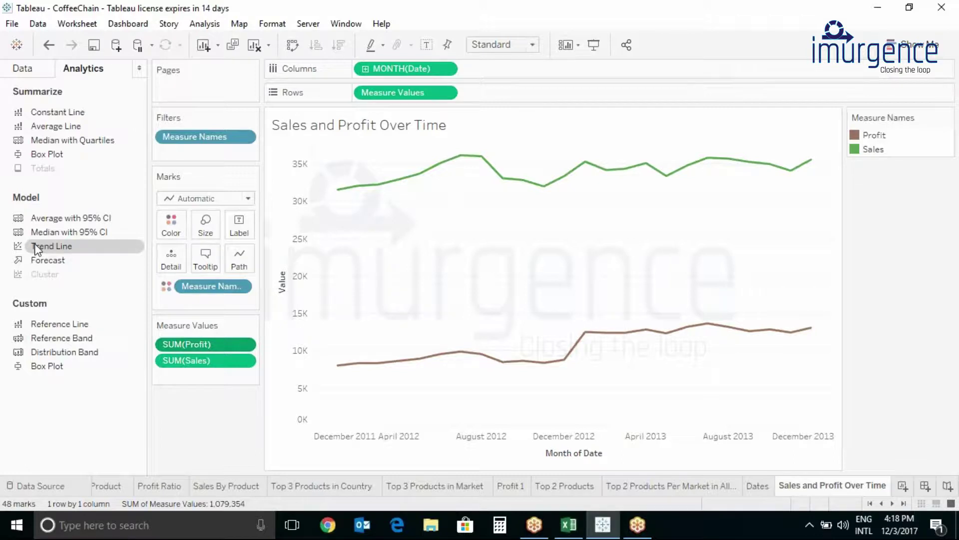
{"action": "double_click", "coordinate": [34, 244]}
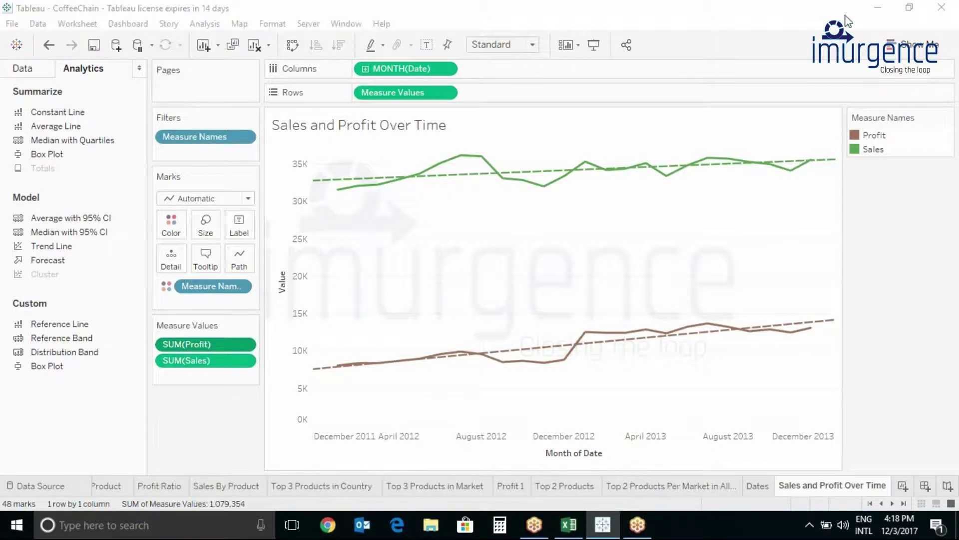
{"action": "left_click", "coordinate": [861, 282]}
{"action": "left_click", "coordinate": [657, 96]}
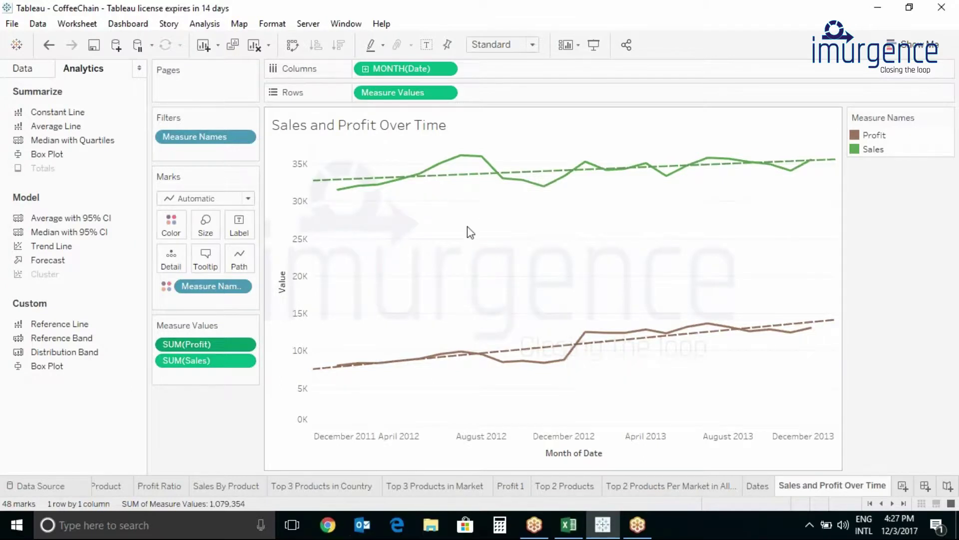
{"action": "mouse_move", "coordinate": [463, 174]}
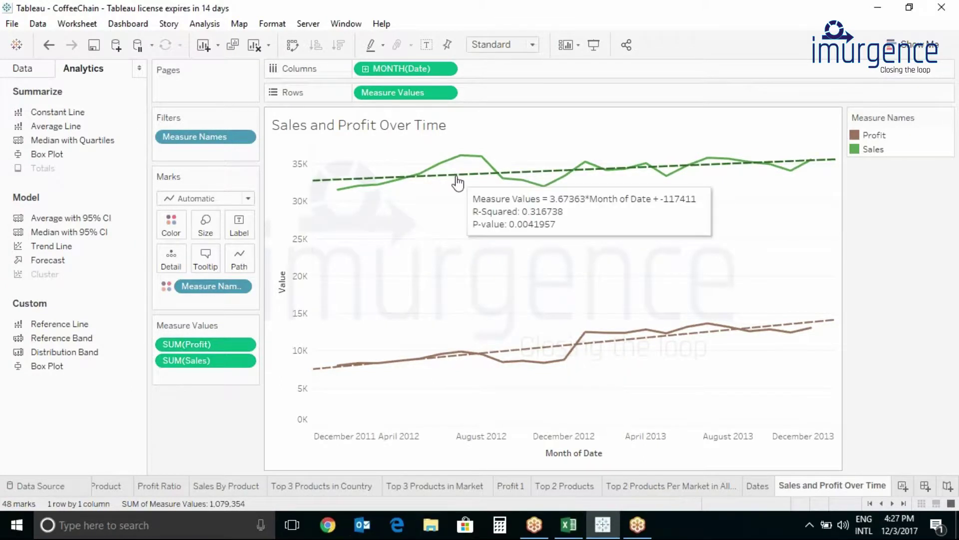
Enable Show Confidence Bands in the Sales and Profit trend line settings
{"action": "right_click", "coordinate": [458, 180]}
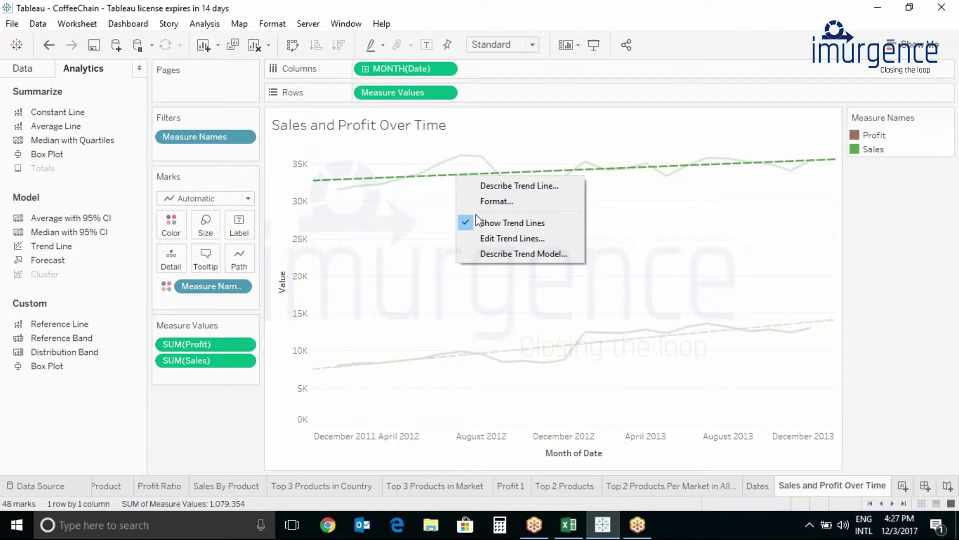
{"action": "left_click", "coordinate": [498, 238]}
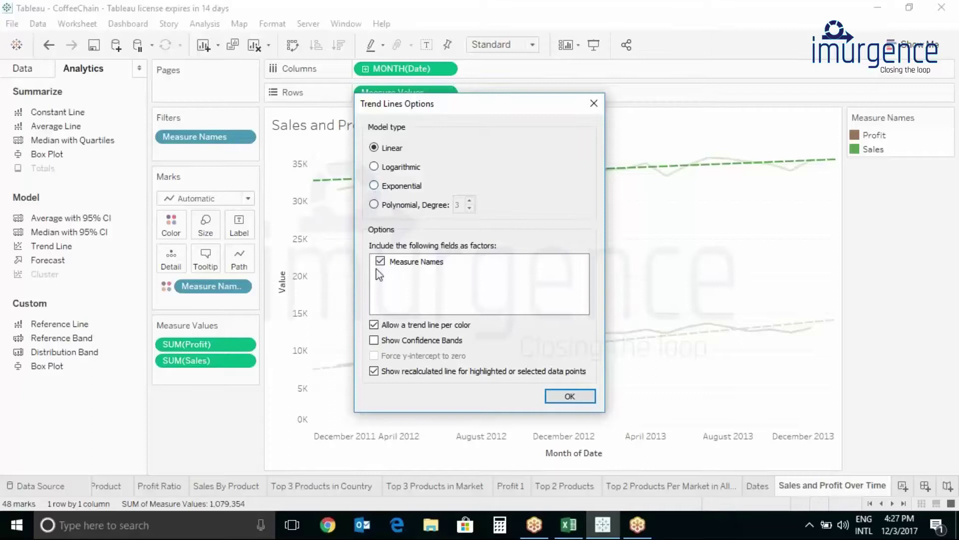
{"action": "left_click", "coordinate": [373, 340]}
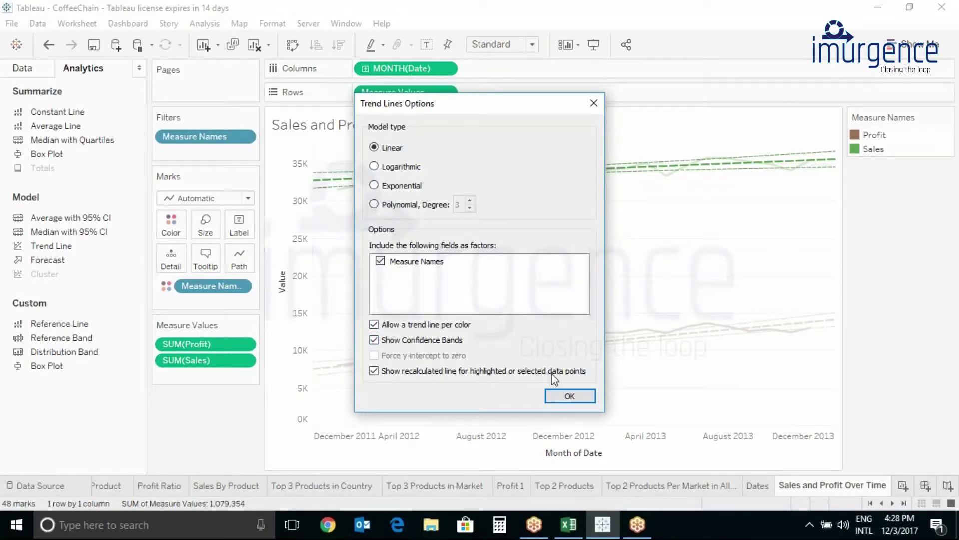
{"action": "left_click", "coordinate": [570, 397]}
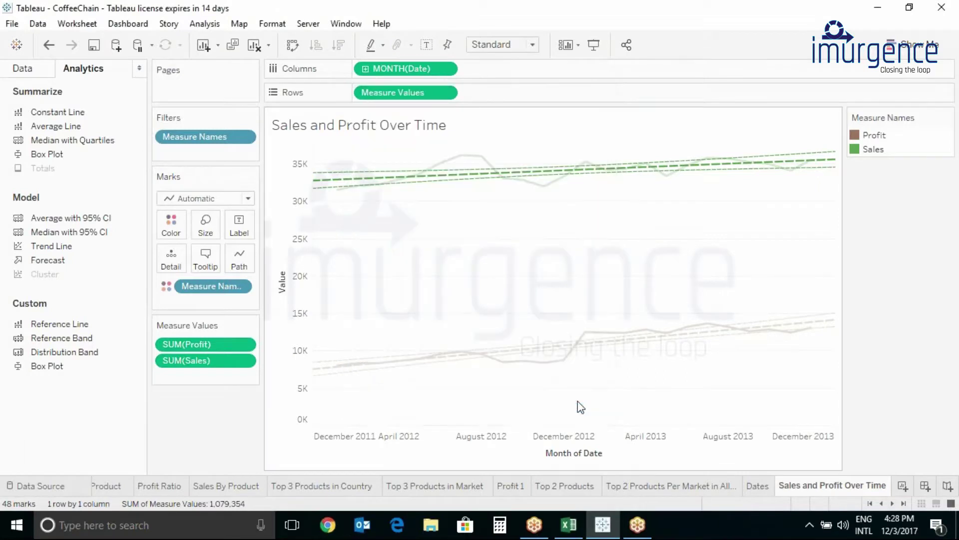
Replace the Value axis title with 'Dollars'
{"action": "double_click", "coordinate": [280, 284]}
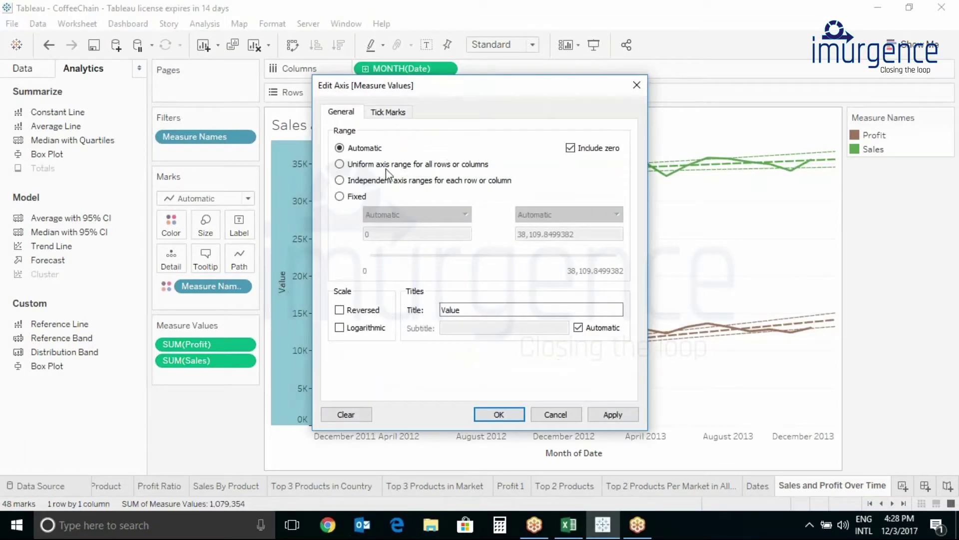
{"action": "double_click", "coordinate": [479, 306]}
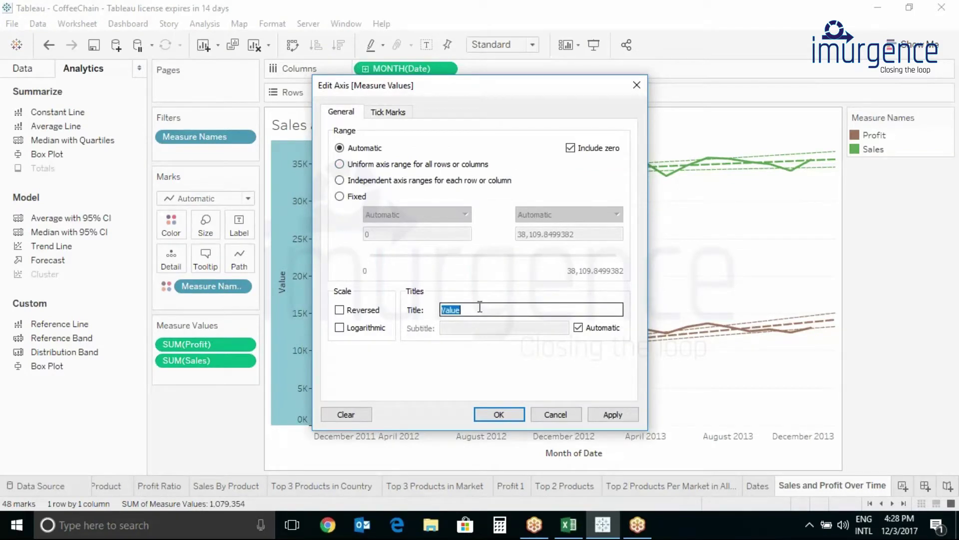
{"action": "key", "text": "BackSpace"}
{"action": "type", "text": "Dollar"}
{"action": "type", "text": "s"}
{"action": "left_click", "coordinate": [501, 414]}
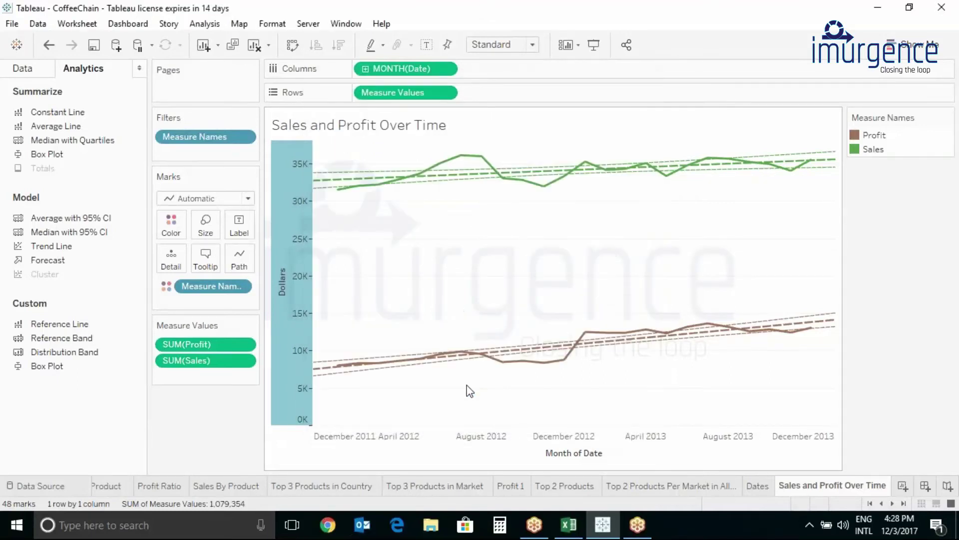